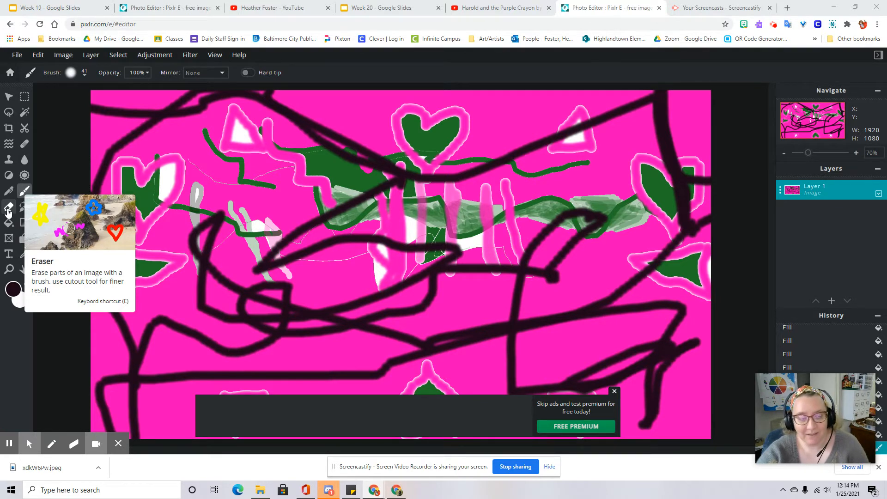
Select the Eraser tool and set its brush size to 57 px with a 30% step
left_click(9, 209)
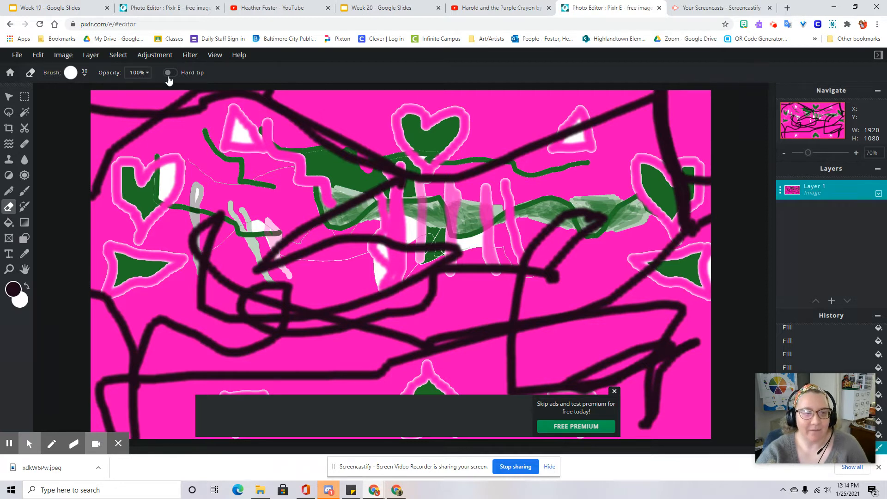
left_click(70, 73)
mouse_move(86, 105)
left_mouse_down()
mouse_move(109, 107)
mouse_move(83, 103)
mouse_move(96, 112)
mouse_move(76, 133)
mouse_move(134, 134)
mouse_move(84, 138)
left_mouse_up()
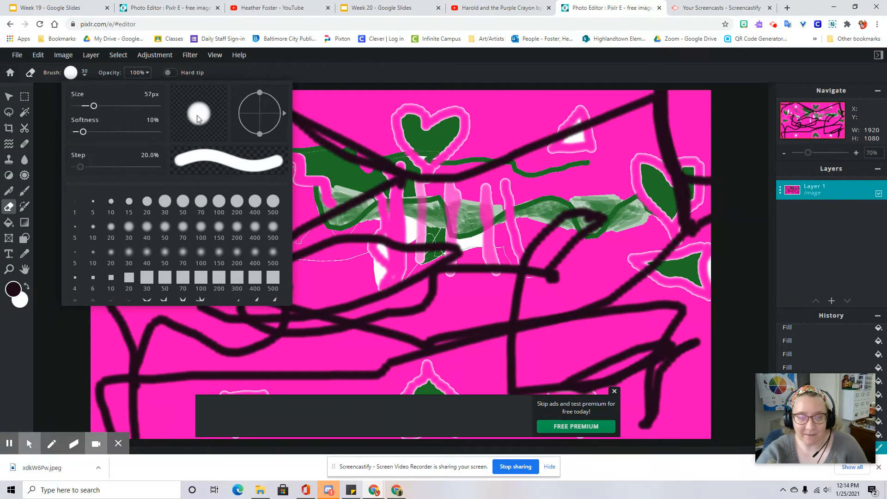
mouse_move(82, 171)
left_mouse_down()
mouse_move(150, 171)
mouse_move(83, 169)
left_mouse_up()
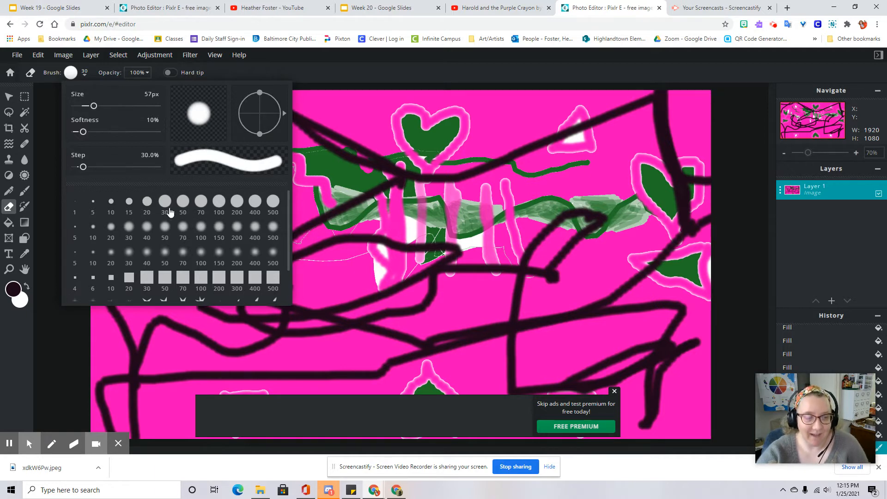
Try the square brush presets at 100 px and 30 px
scroll(222, 240, "down", 1)
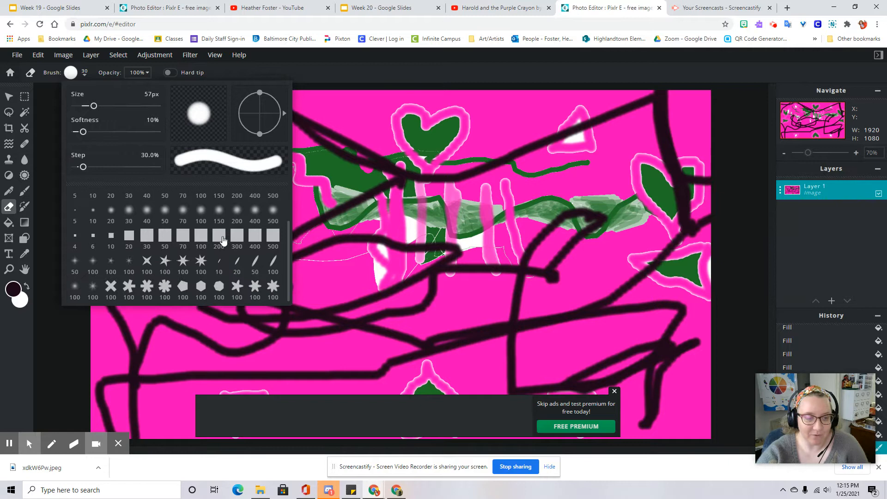
left_click(201, 237)
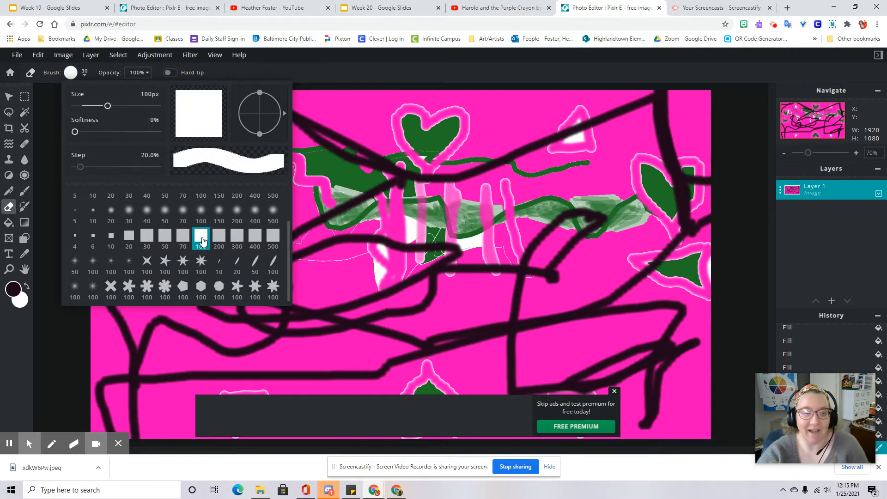
left_click(147, 235)
scroll(167, 277, "up", 1)
scroll(169, 292, "down", 1)
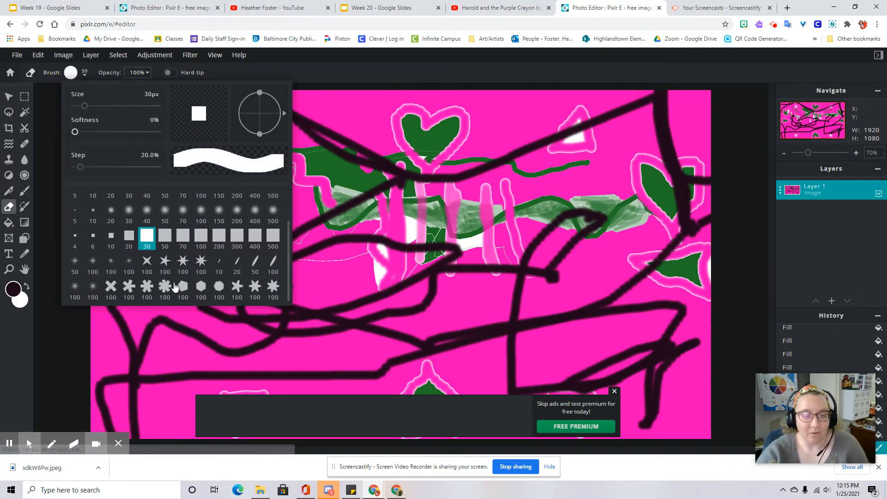
Try the star brush, then choose the round 30 px brush preset for the eraser
left_click(183, 263)
scroll(173, 253, "up", 1)
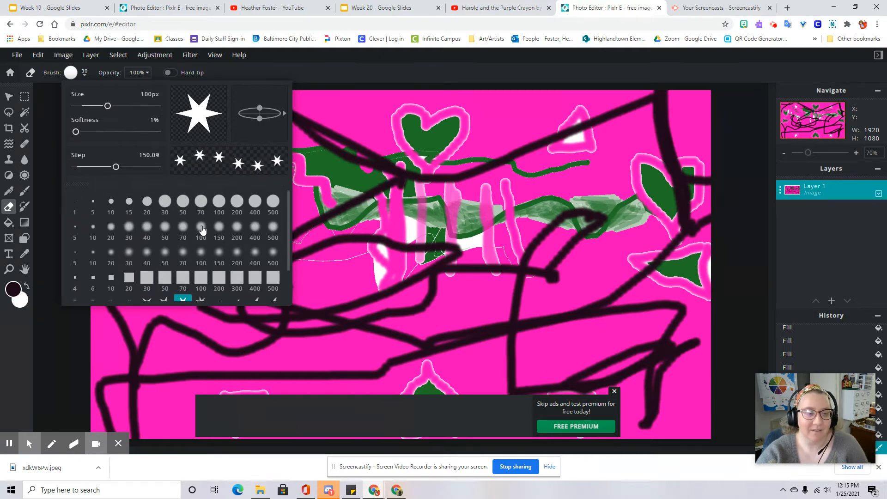
left_click(165, 202)
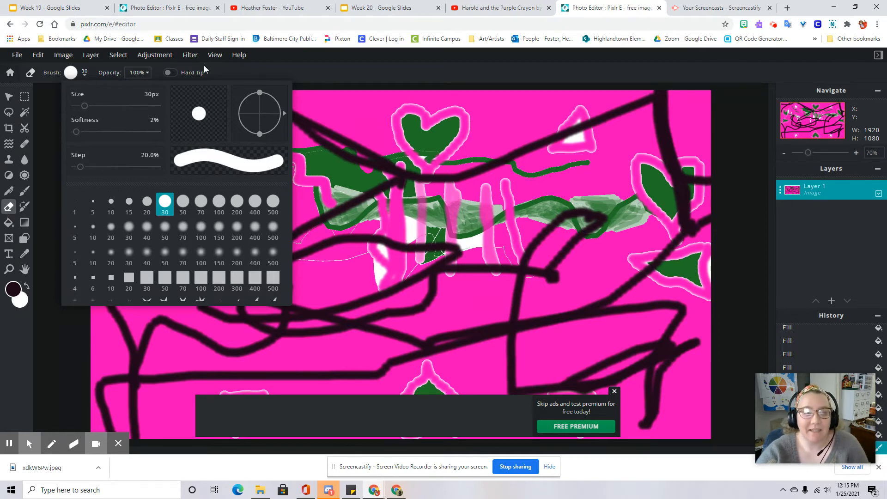
left_click(364, 154)
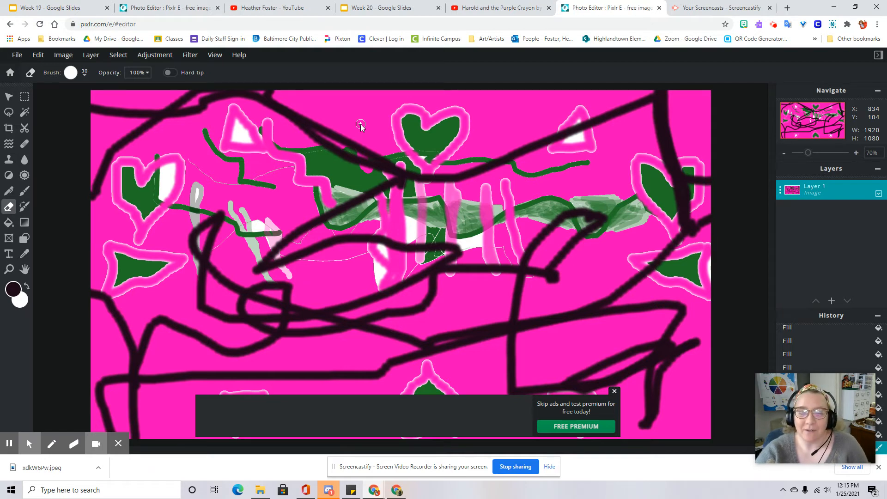
Erase a long vertical stroke down through the upper middle of the drawing
left_click(360, 125)
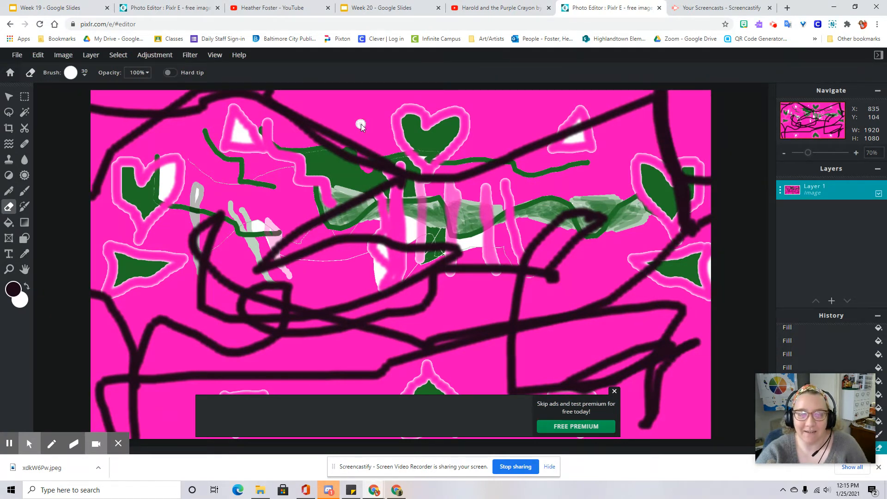
mouse_move(360, 126)
left_mouse_down()
mouse_move(351, 288)
mouse_move(358, 121)
mouse_move(347, 124)
left_mouse_up()
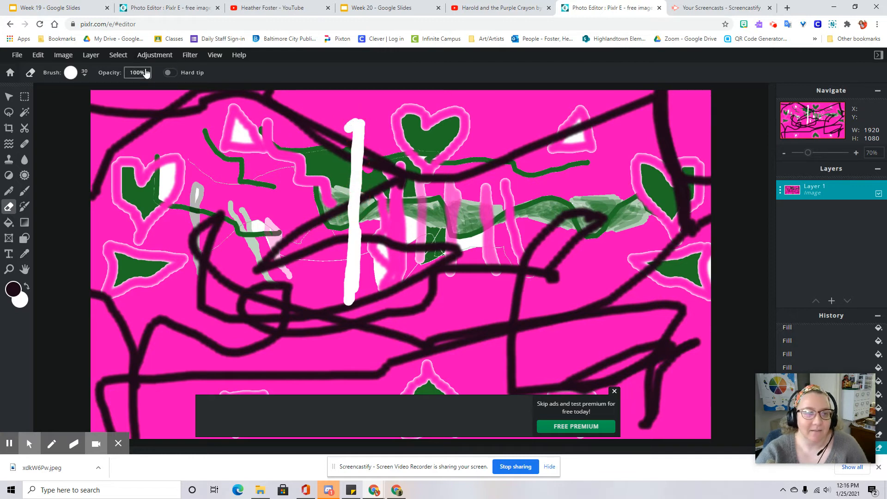
Lower the eraser opacity to 56% and erase a semi-transparent patch beside the pink vertical stripes
left_click(146, 72)
left_click_drag(147, 88, 111, 91)
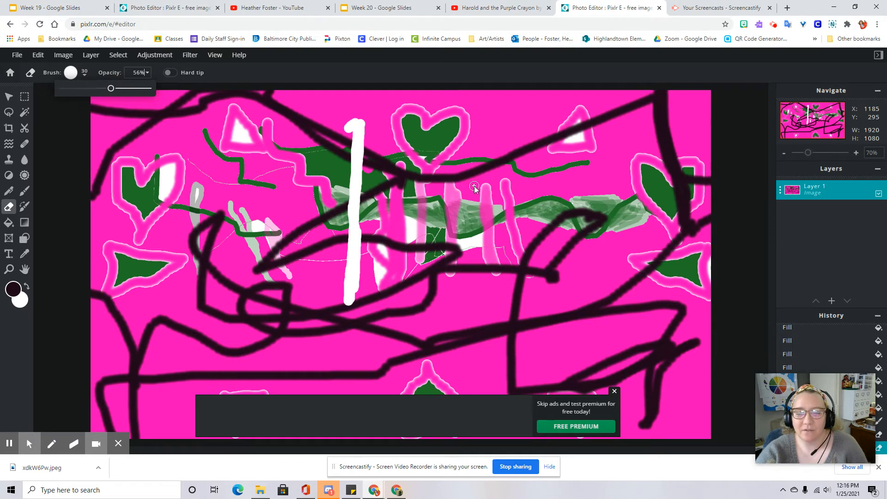
mouse_move(476, 152)
left_mouse_down()
mouse_move(479, 183)
mouse_move(481, 151)
mouse_move(486, 185)
mouse_move(488, 145)
mouse_move(491, 185)
mouse_move(494, 143)
mouse_move(498, 185)
mouse_move(506, 135)
mouse_move(504, 197)
mouse_move(480, 188)
mouse_move(515, 186)
mouse_move(507, 167)
mouse_move(507, 187)
mouse_move(506, 135)
mouse_move(512, 195)
mouse_move(516, 141)
mouse_move(506, 204)
left_mouse_up()
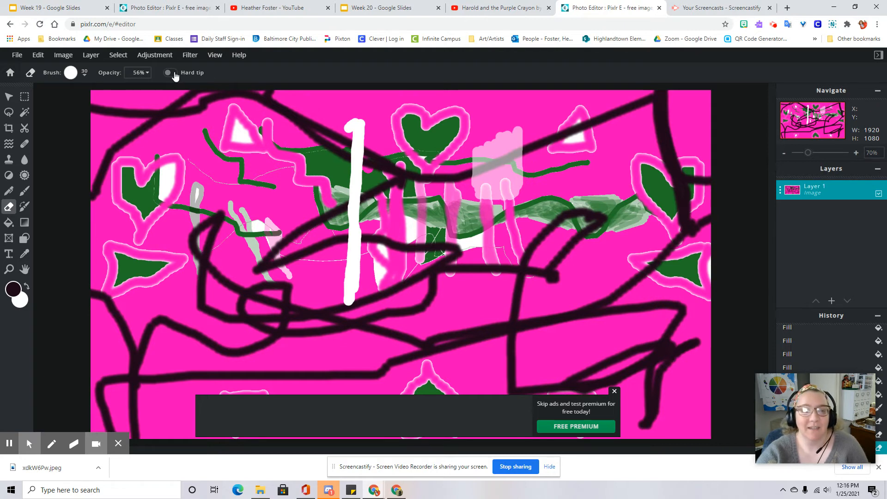
Set the eraser opacity back to 100% and erase a short horizontal stroke across that patch
left_click(139, 73)
left_click_drag(113, 89, 151, 95)
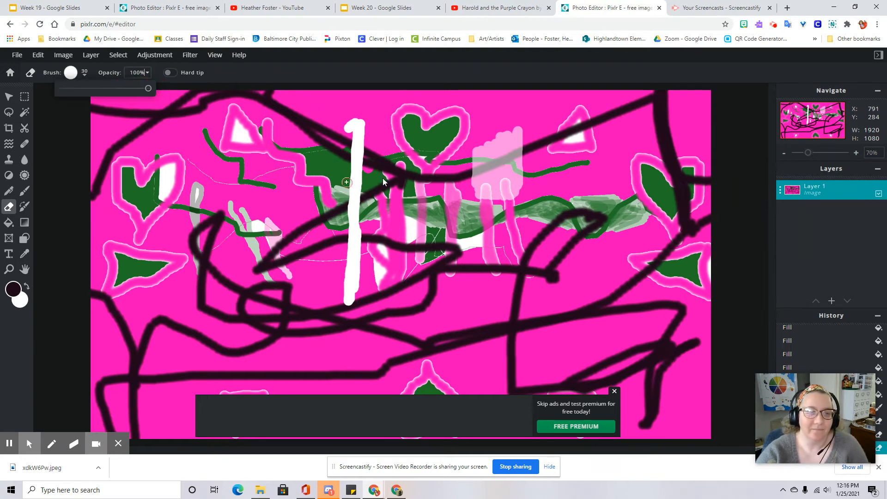
mouse_move(515, 194)
left_mouse_down()
mouse_move(484, 192)
mouse_move(532, 181)
mouse_move(508, 180)
mouse_move(505, 189)
mouse_move(483, 190)
left_mouse_up()
Increase the eraser brush size to 39 px
left_click(75, 73)
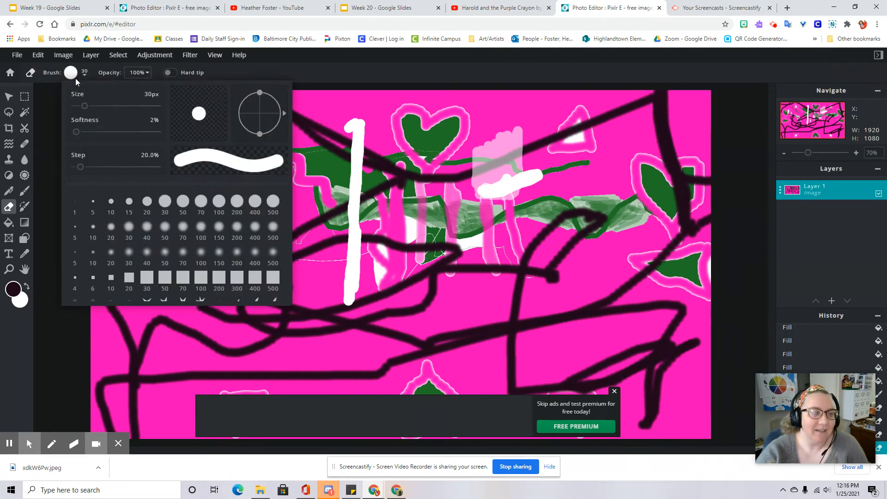
mouse_move(84, 107)
left_mouse_down()
mouse_move(158, 107)
mouse_move(87, 107)
left_mouse_up()
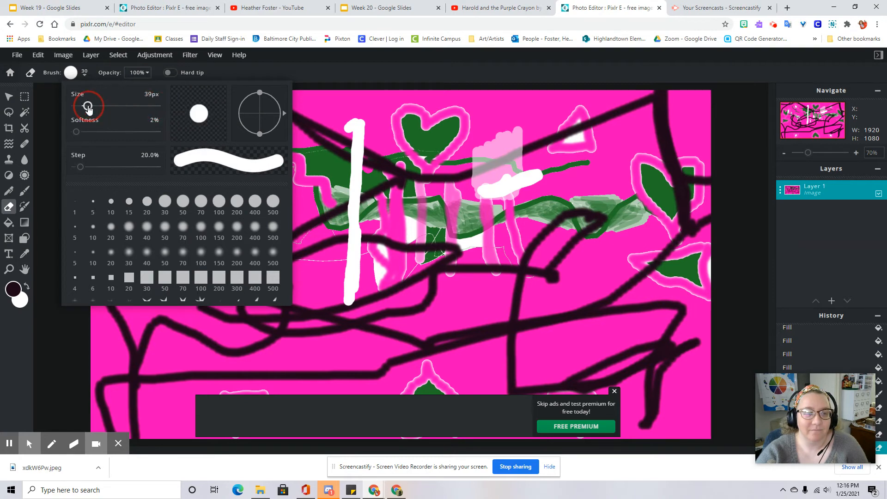
left_click(426, 82)
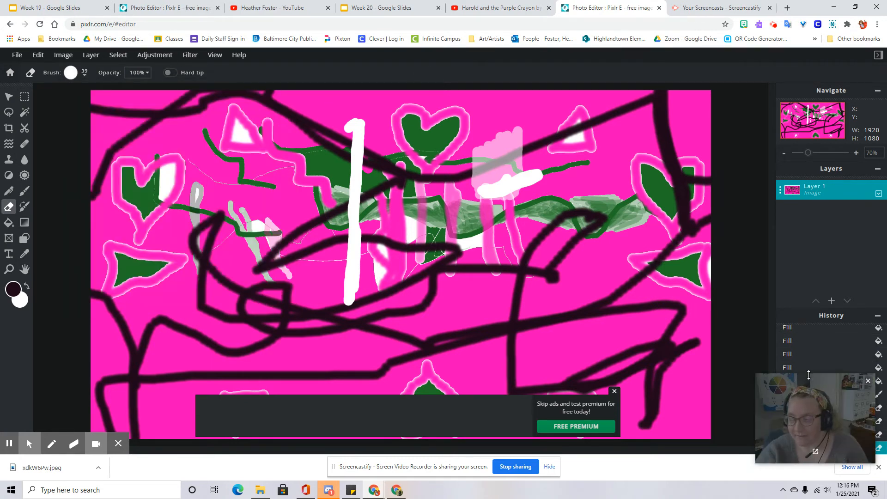
Step back through the History list to review earlier stages of the drawing, then return to the latest eraser state
left_click_drag(773, 383, 673, 62)
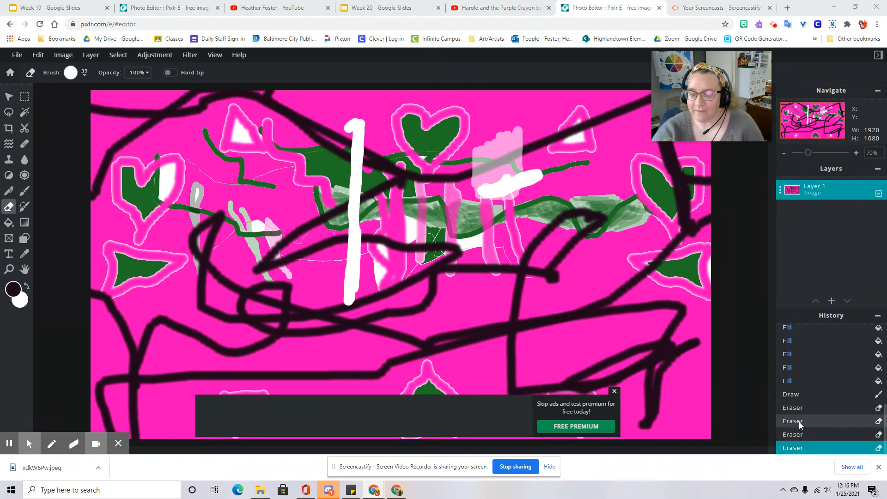
scroll(798, 409, "up", 5)
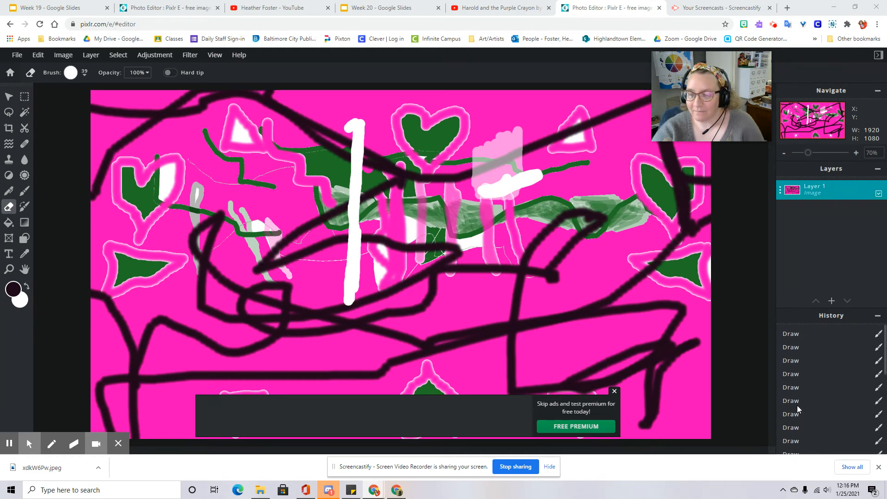
scroll(790, 344, "down", 5)
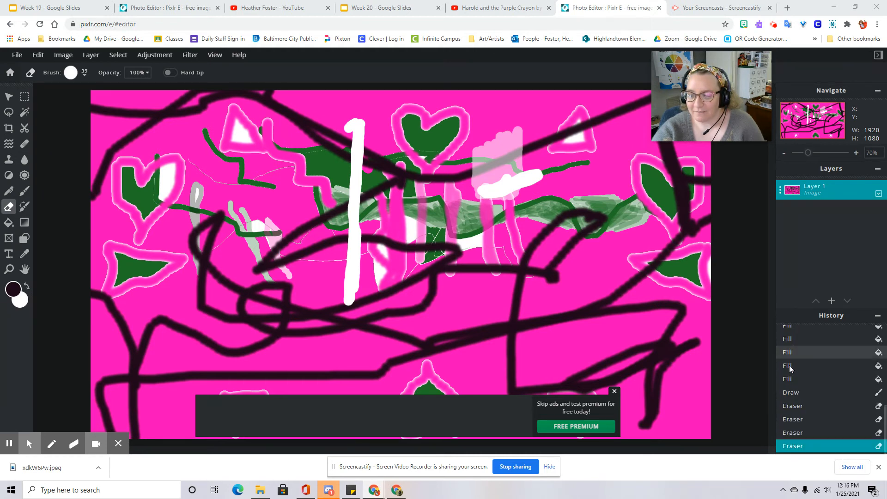
left_click(793, 432)
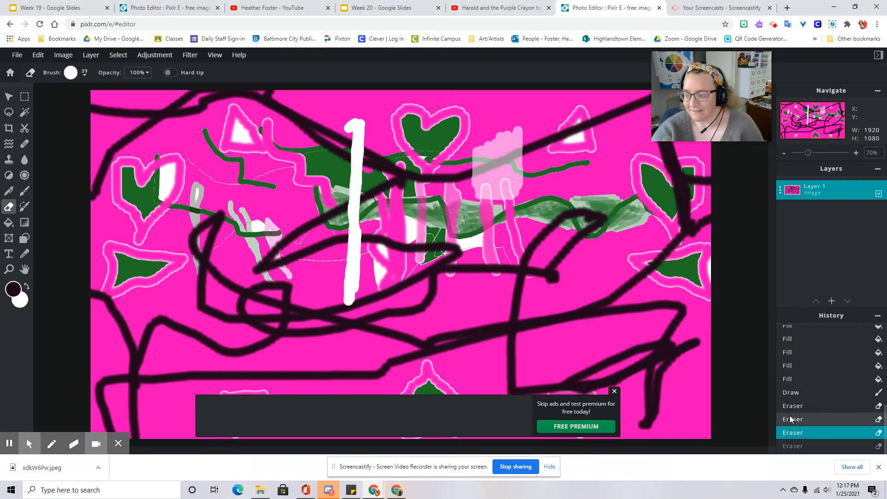
left_click(791, 419)
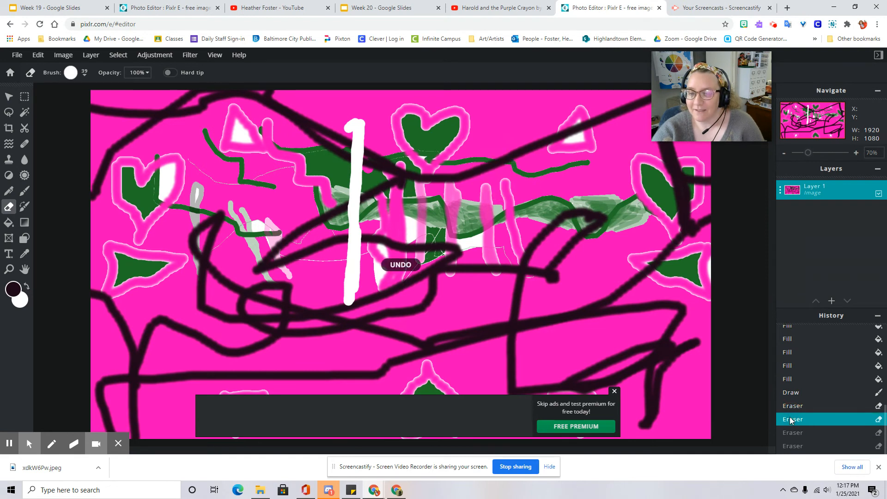
left_click(792, 407)
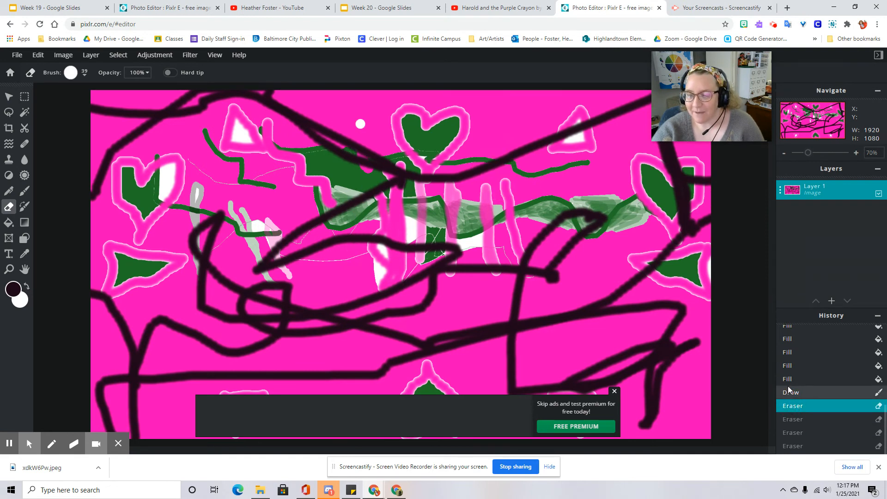
left_click(791, 394)
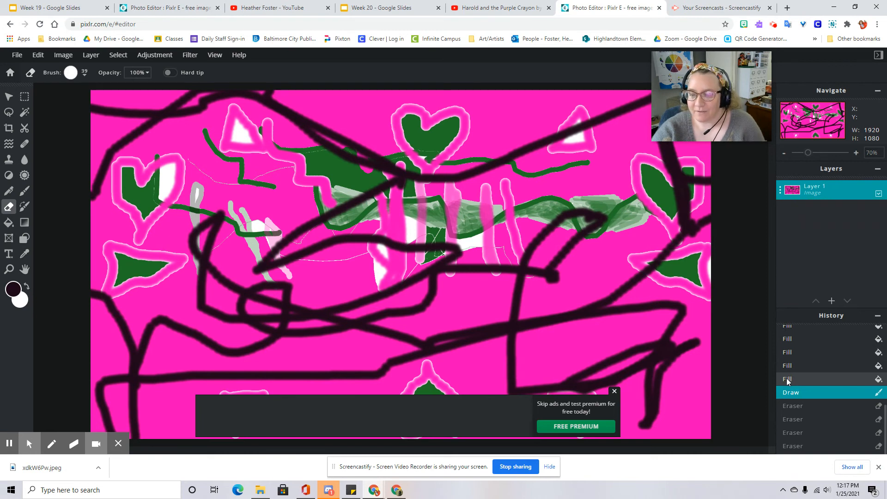
left_click(788, 380)
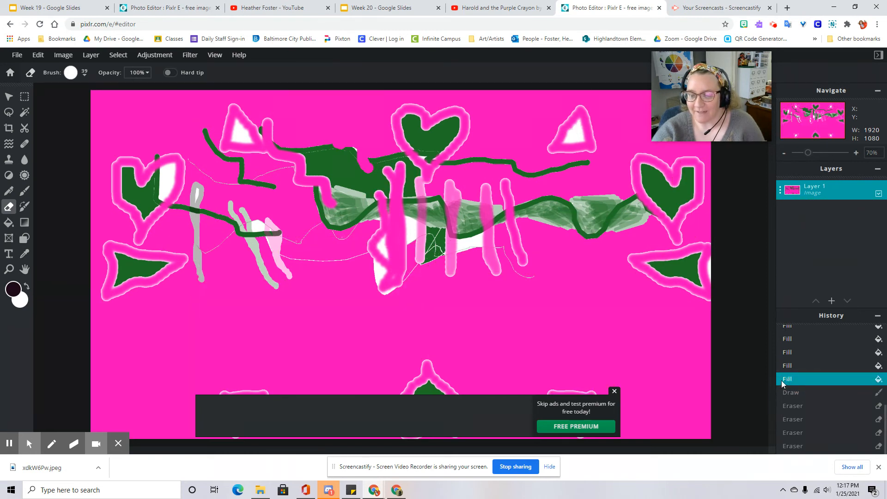
left_click(791, 366)
left_click(790, 358)
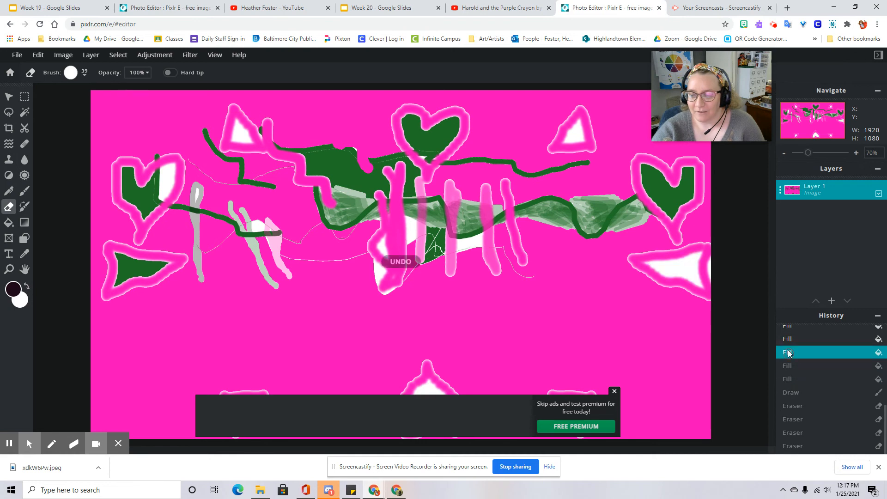
left_click(788, 350)
left_click(788, 372)
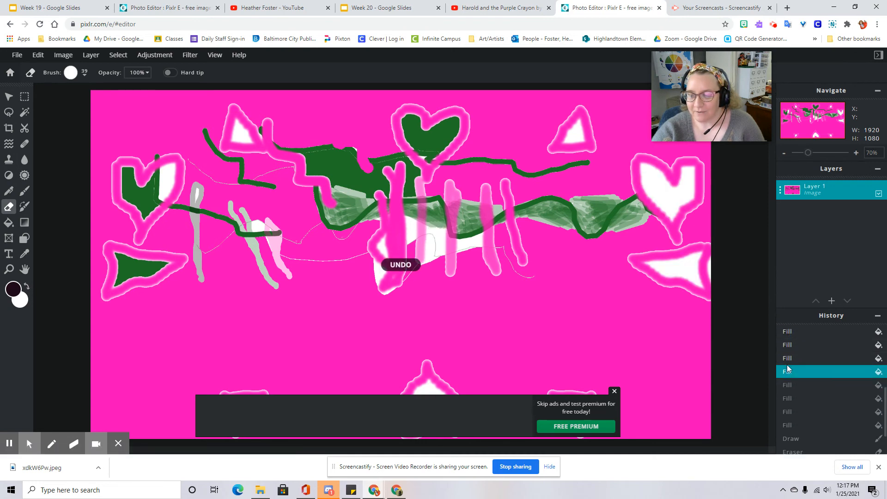
scroll(789, 369, "up", 4)
left_click(791, 334)
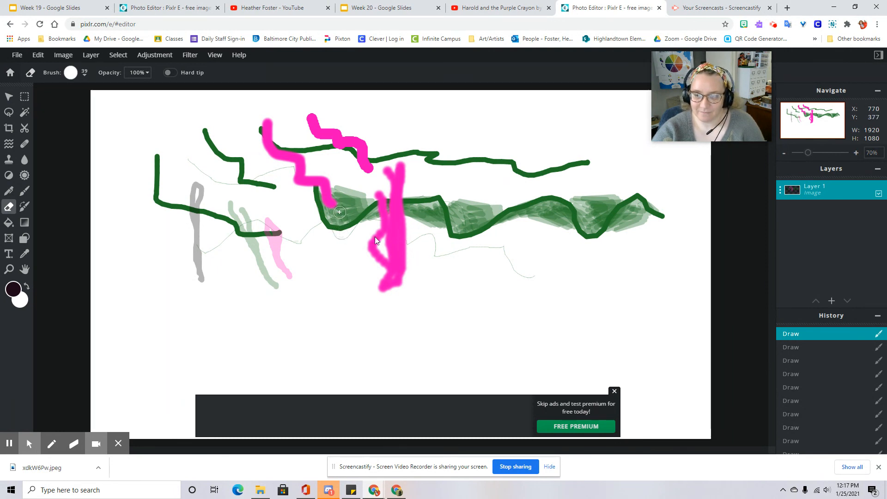
scroll(826, 376, "down", 5)
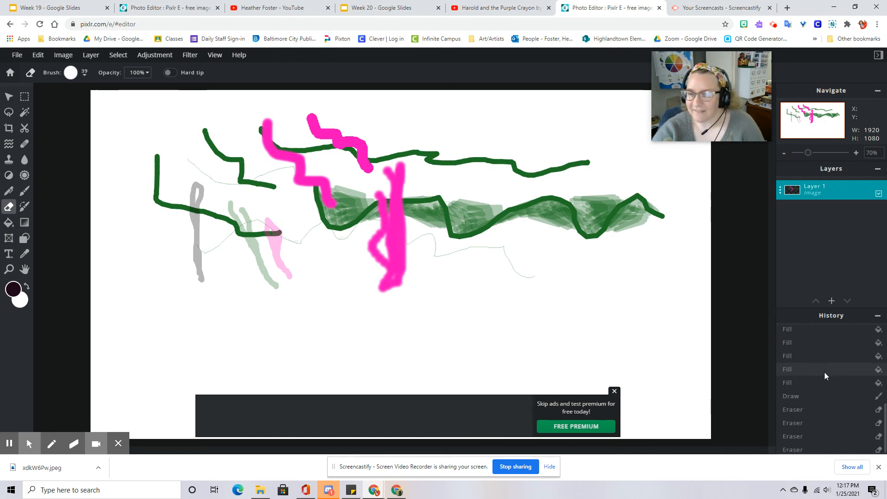
left_click(798, 446)
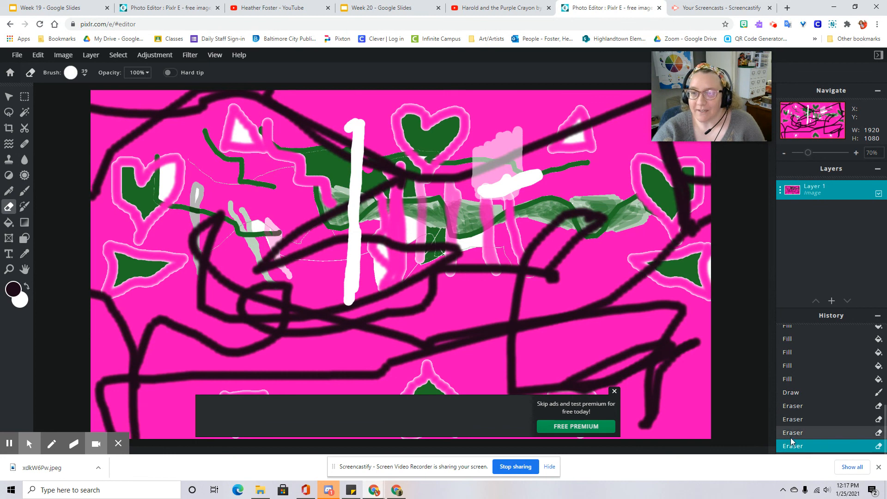
left_click(791, 436)
left_click(792, 446)
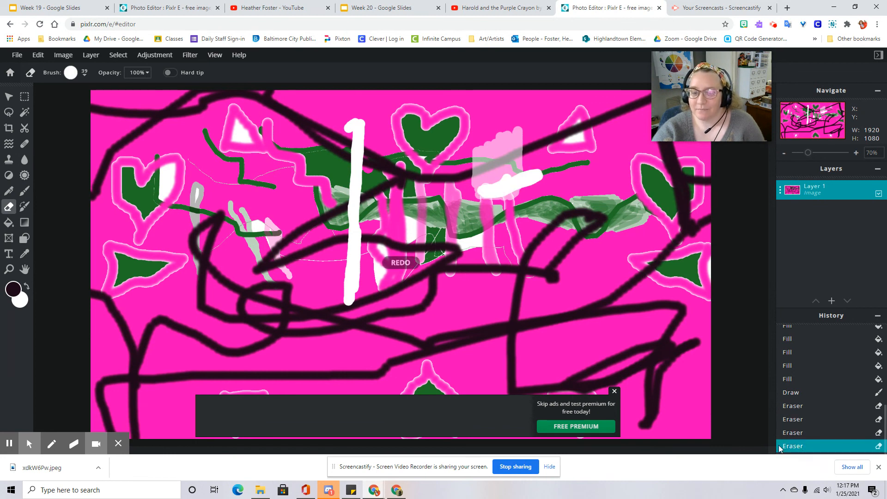